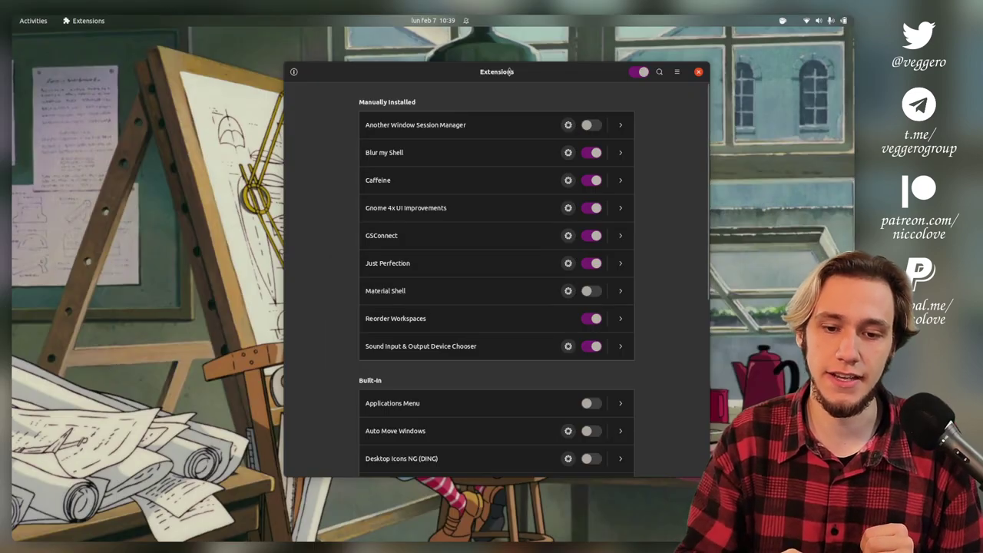
Step: Move the Extensions window further left on the desktop
{"action": "left_click_drag", "start_coordinate": [511, 72], "coordinate": [442, 89]}
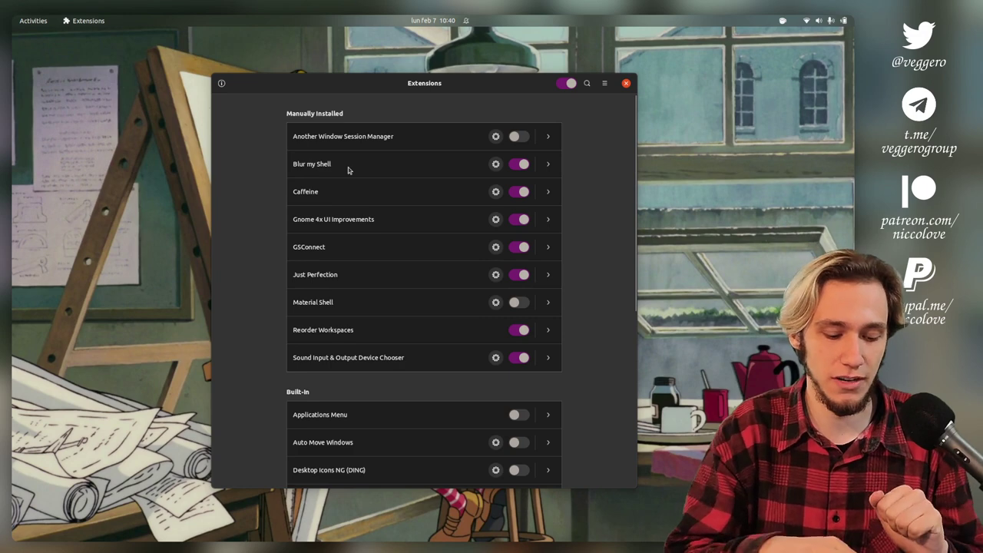
{"action": "key", "text": "super"}
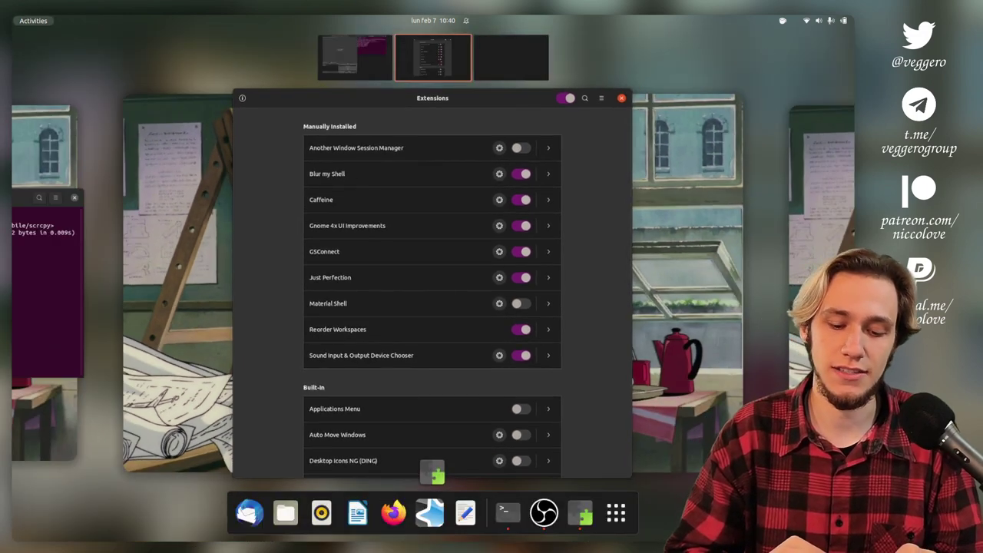
{"action": "left_click", "coordinate": [615, 513]}
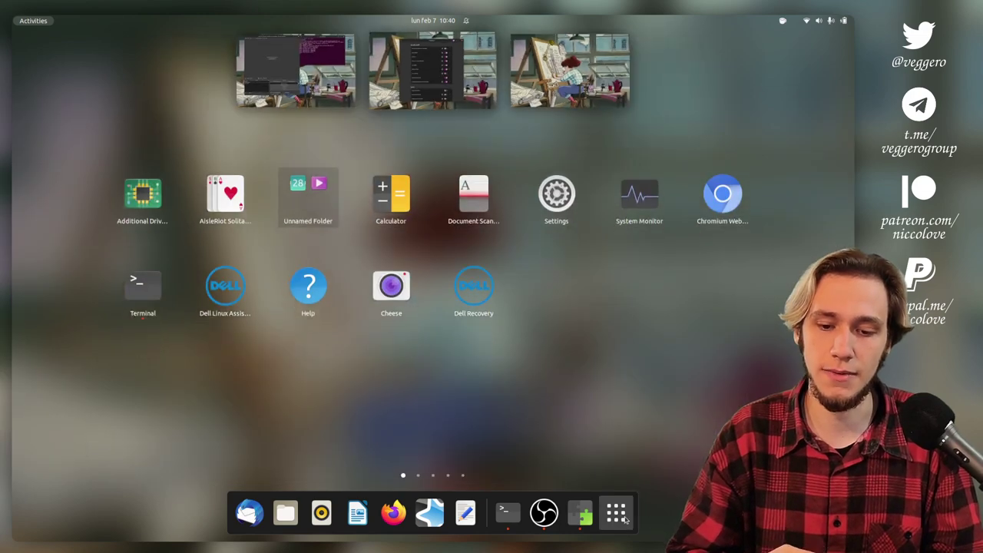
{"action": "left_click", "coordinate": [624, 510]}
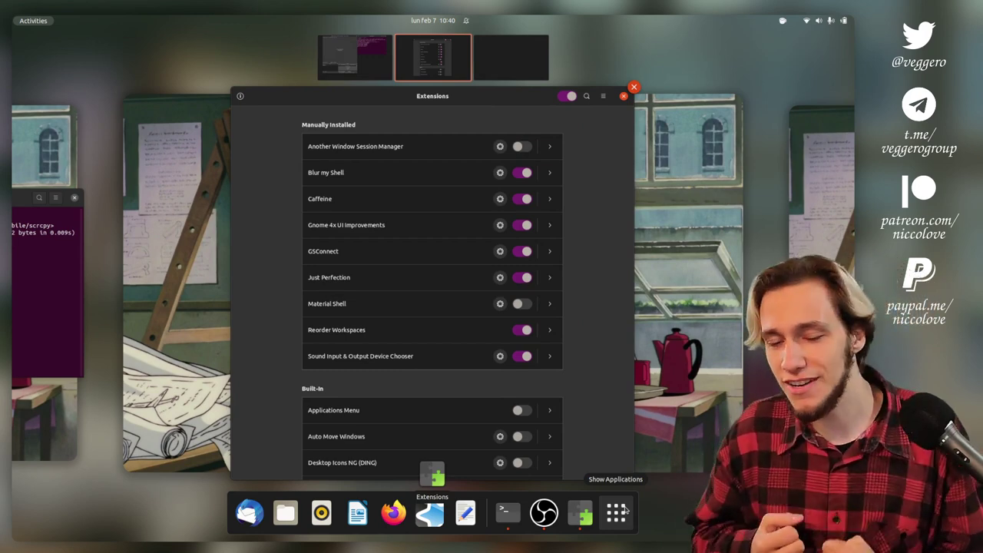
{"action": "left_click", "coordinate": [384, 172]}
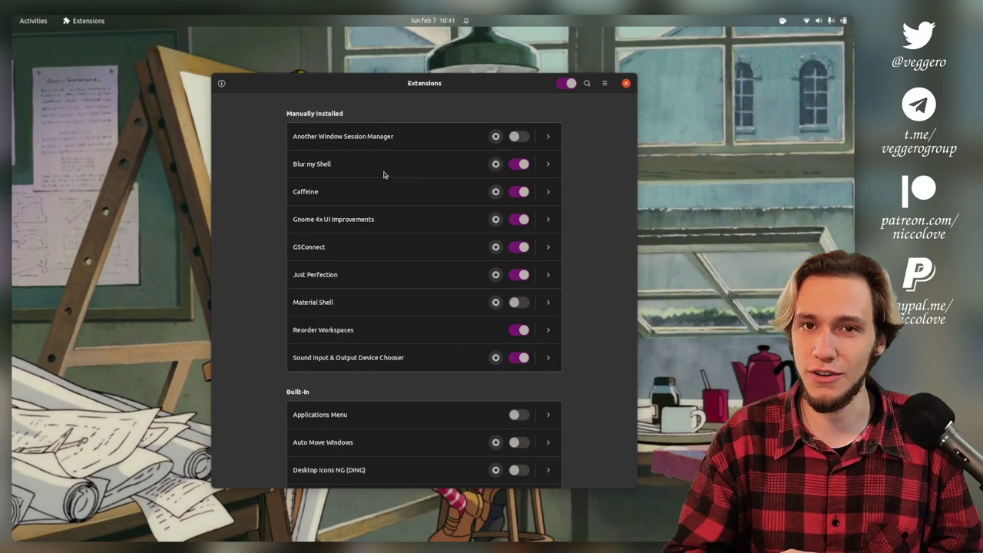
{"action": "key", "text": "super"}
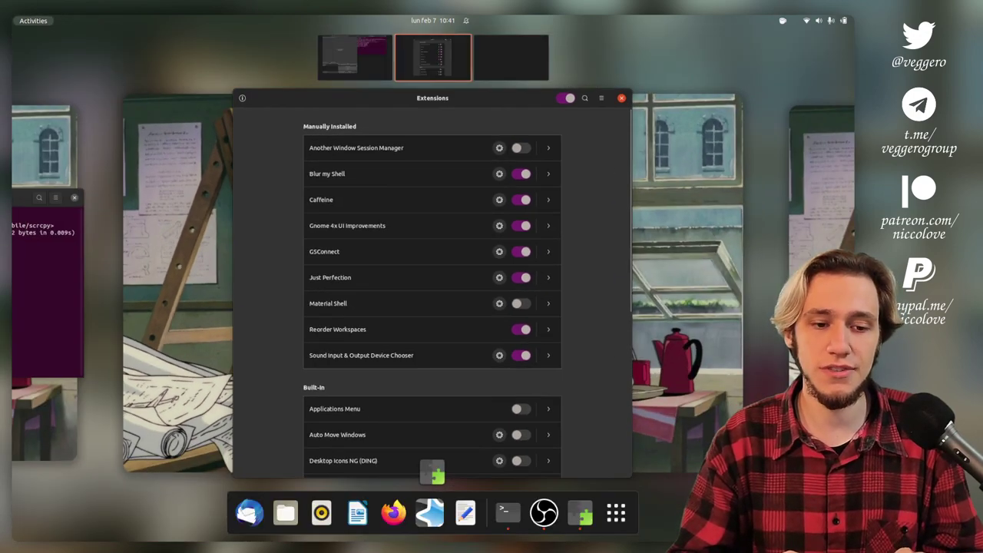
{"action": "left_click", "coordinate": [616, 512]}
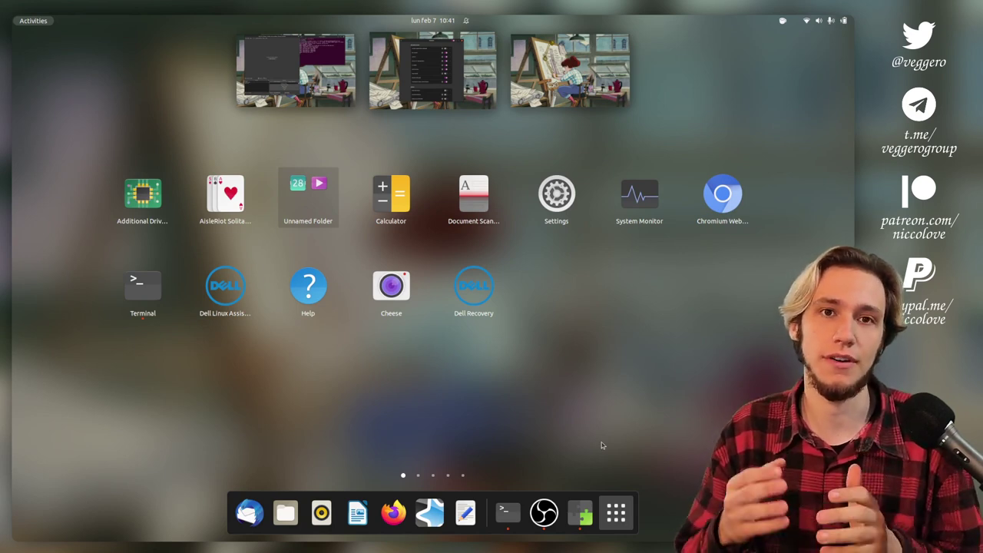
{"action": "left_click", "coordinate": [617, 511]}
{"action": "left_click", "coordinate": [618, 511]}
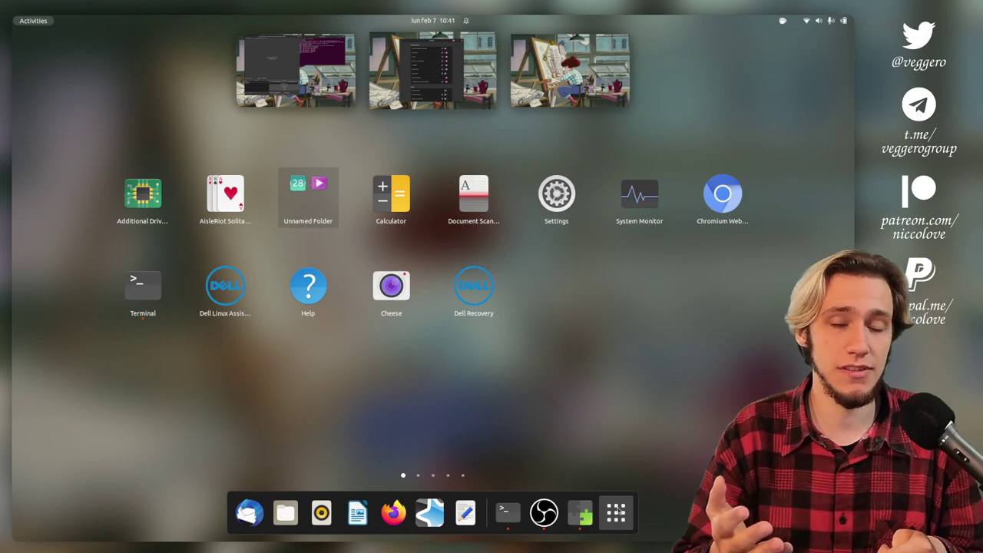
{"action": "left_click", "coordinate": [616, 512]}
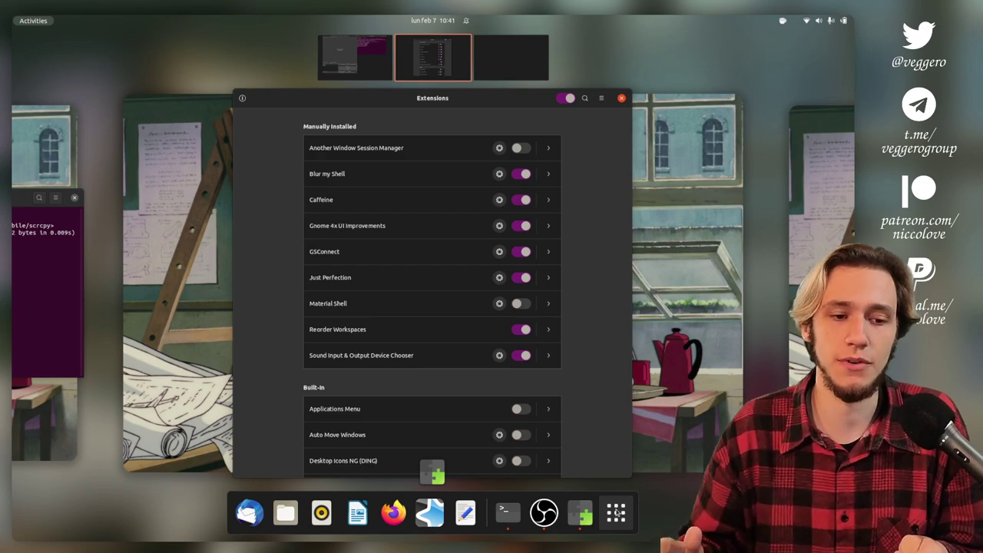
{"action": "left_click", "coordinate": [615, 513]}
{"action": "left_click", "coordinate": [615, 513]}
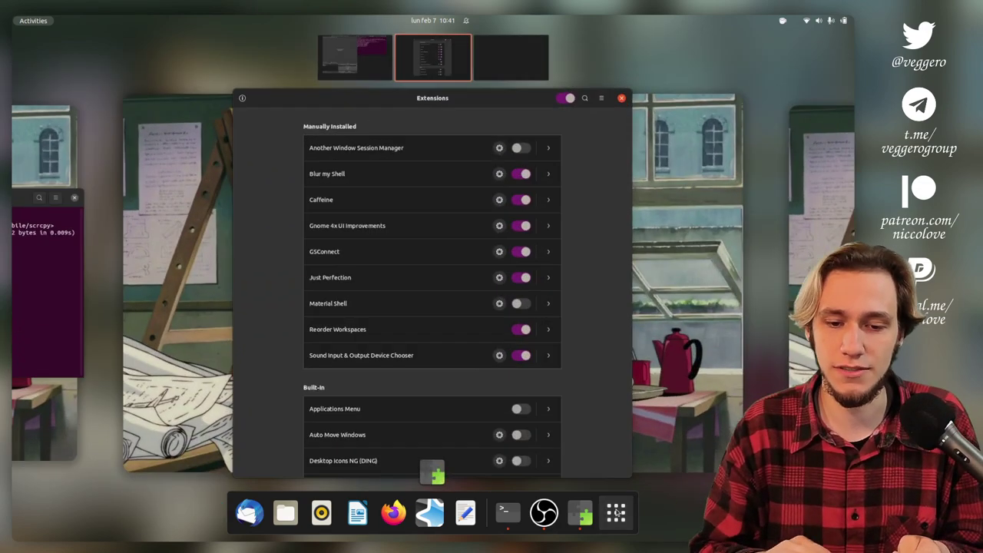
{"action": "left_click", "coordinate": [457, 365]}
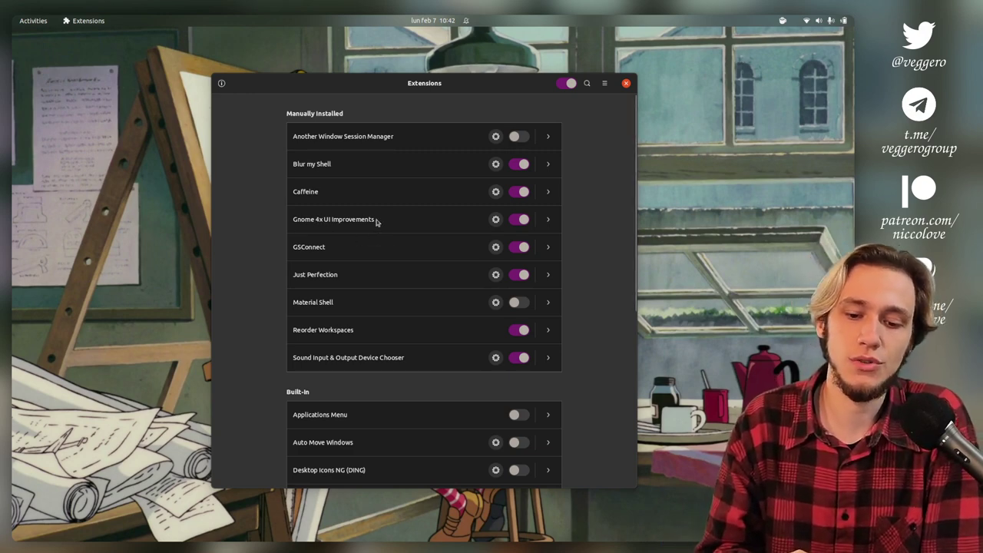
Step: Open the Gnome 4x UI Improvements settings and centre them over the extensions list
{"action": "left_click", "coordinate": [495, 219]}
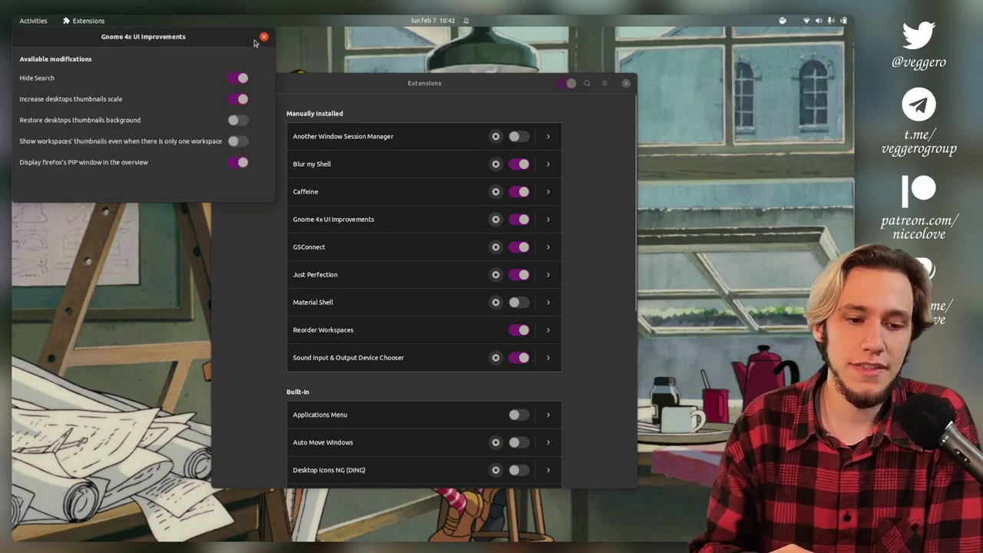
{"action": "left_click_drag", "start_coordinate": [208, 39], "coordinate": [406, 106]}
{"action": "key", "text": "super"}
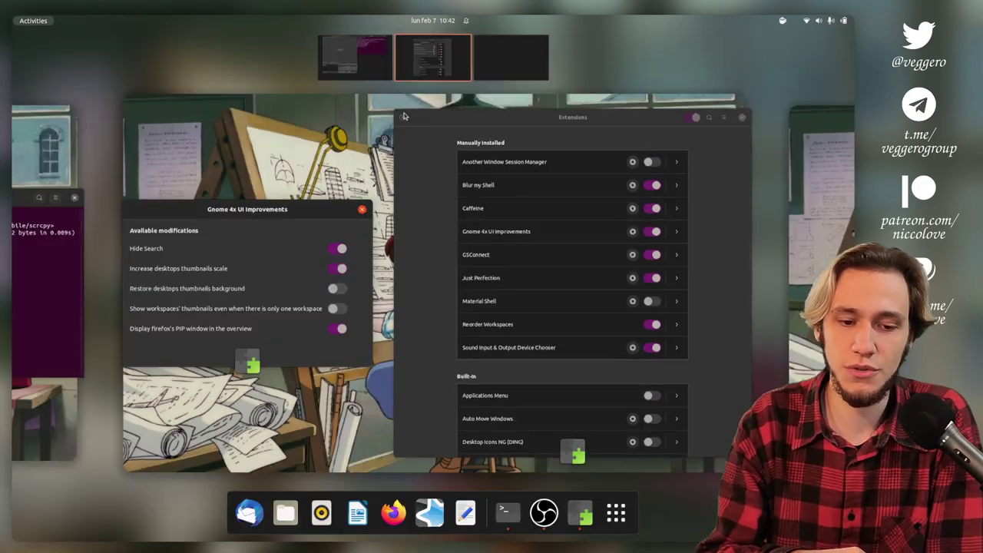
{"action": "left_click", "coordinate": [403, 115]}
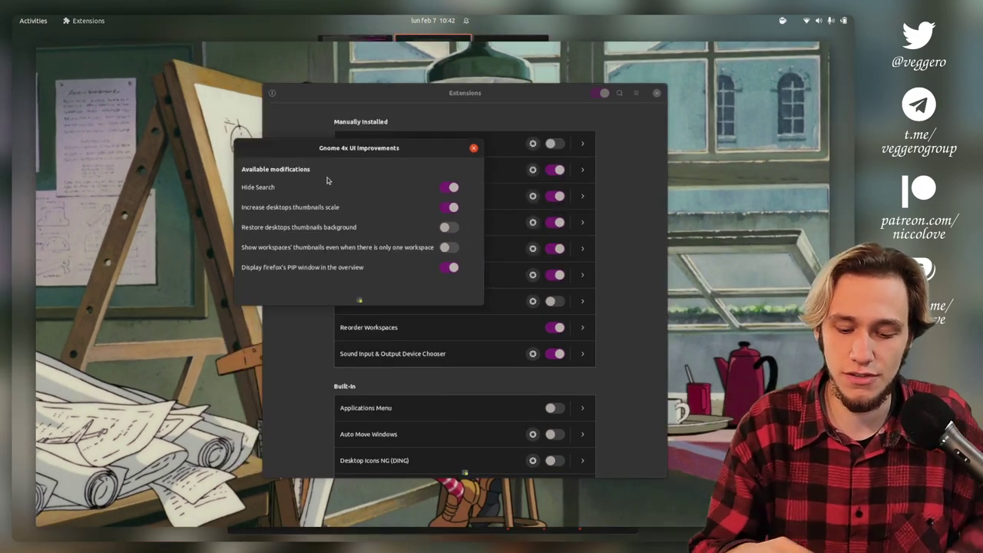
Step: Try a search in the Activities overview, then return to the desktop
{"action": "key", "text": "super"}
{"action": "type", "text": "e"}
{"action": "key", "text": "BackSpace"}
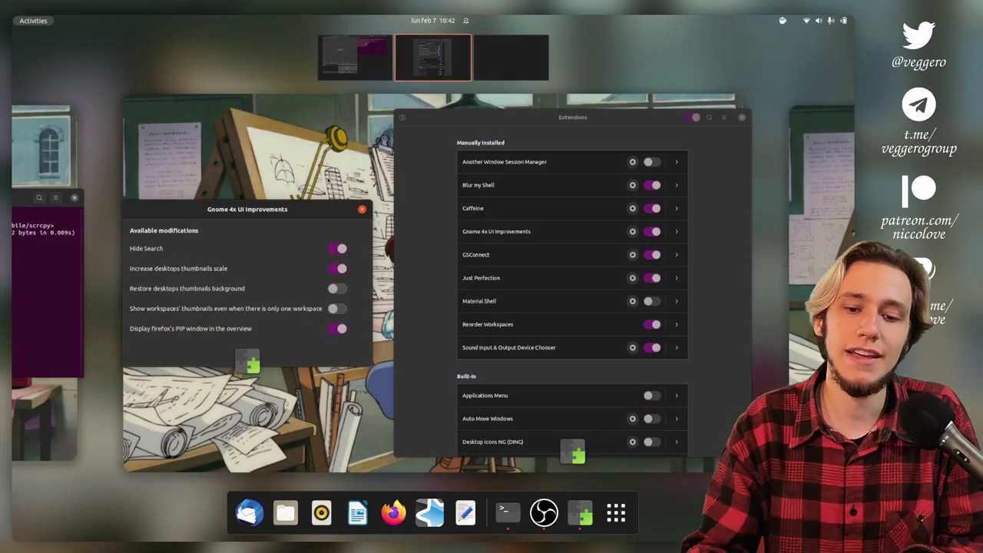
{"action": "type", "text": "e"}
{"action": "key", "text": "BackSpace"}
{"action": "key", "text": "Escape"}
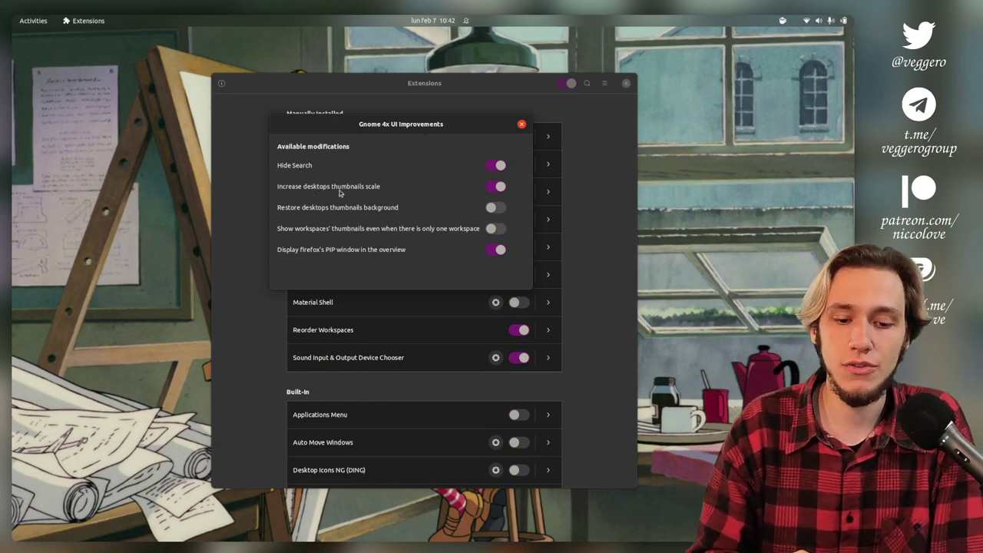
Step: Turn Increase desktops thumbnails scale off and back on, comparing thumbnails in the overview
{"action": "left_click", "coordinate": [496, 187]}
{"action": "key", "text": "super"}
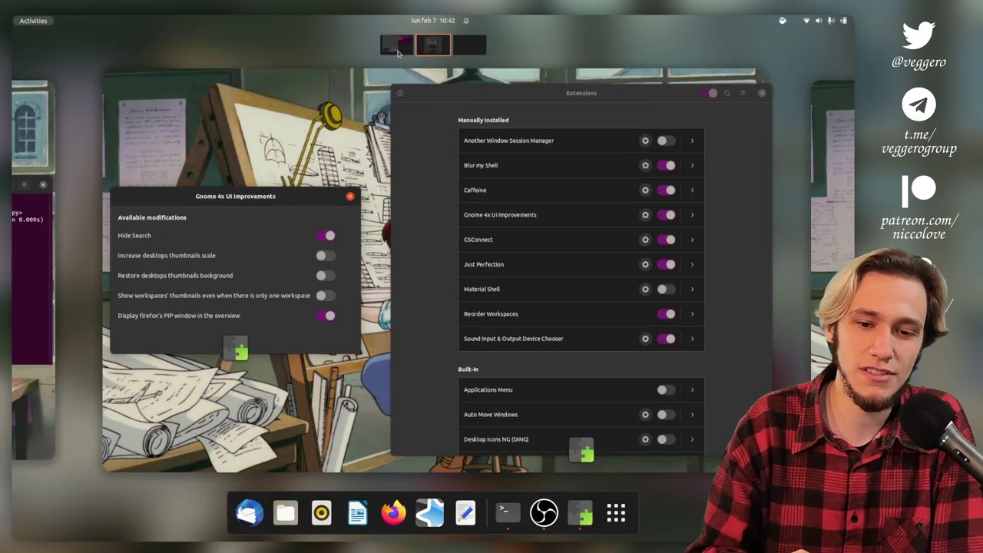
{"action": "key", "text": "super"}
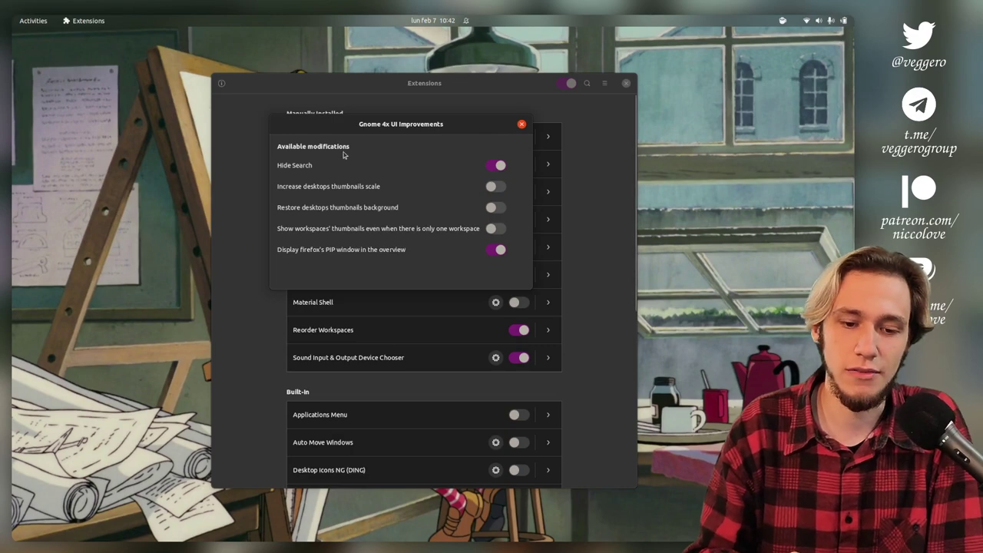
{"action": "left_click", "coordinate": [498, 190]}
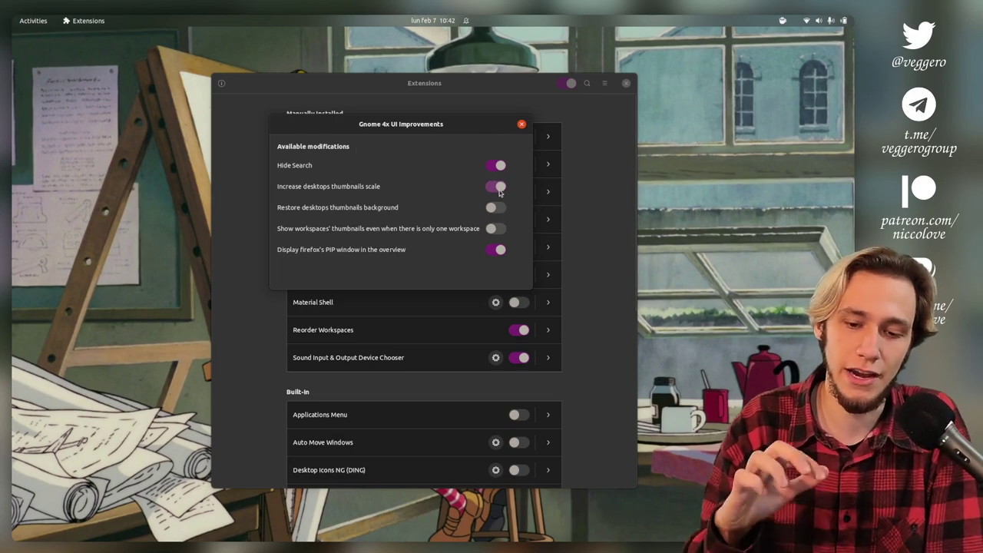
{"action": "key", "text": "super"}
{"action": "key", "text": "super"}
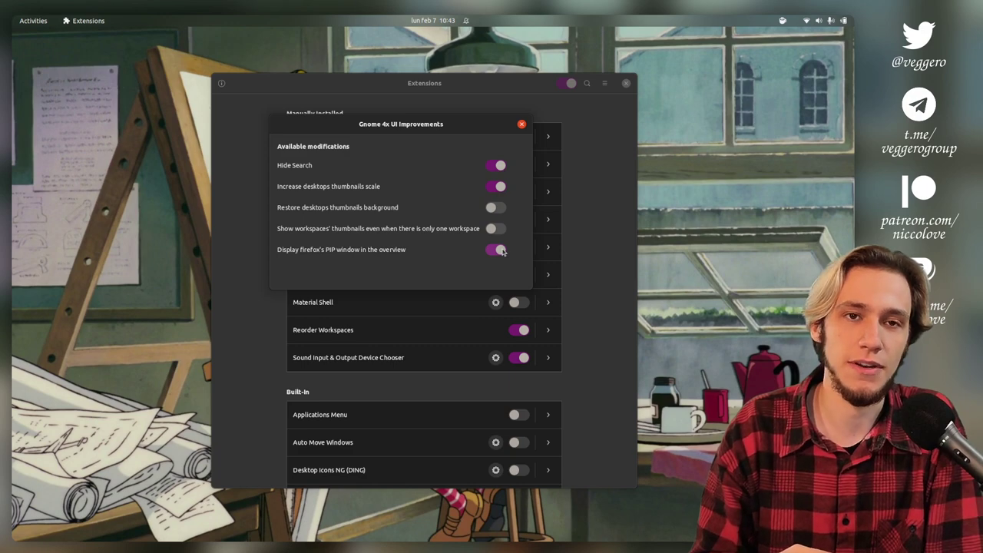
Step: Close the Gnome 4x settings, then check Mobile Devices in the top-bar system menu
{"action": "left_click", "coordinate": [521, 125]}
{"action": "scroll", "coordinate": [314, 197], "scroll_direction": "down", "scroll_amount": 1}
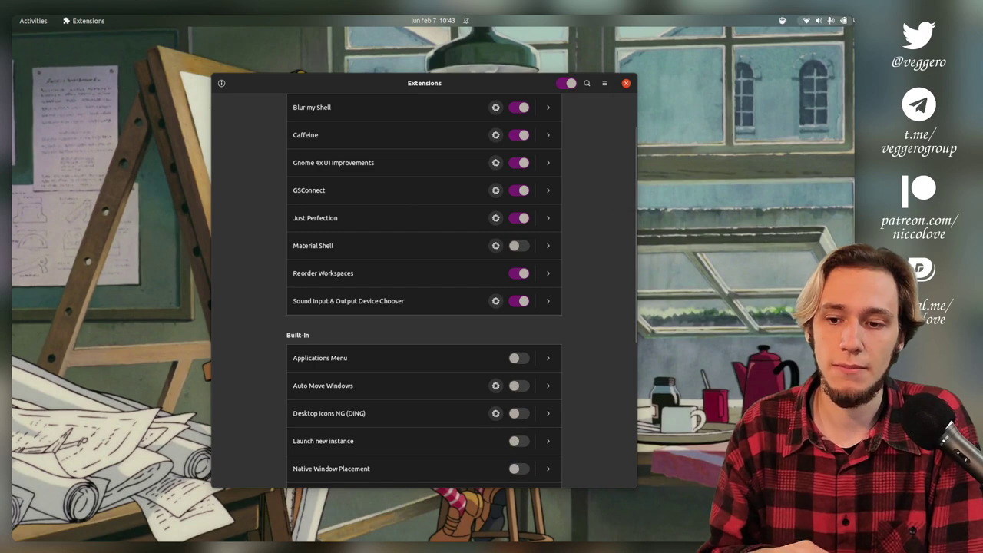
{"action": "left_click", "coordinate": [823, 21]}
{"action": "left_click", "coordinate": [722, 132]}
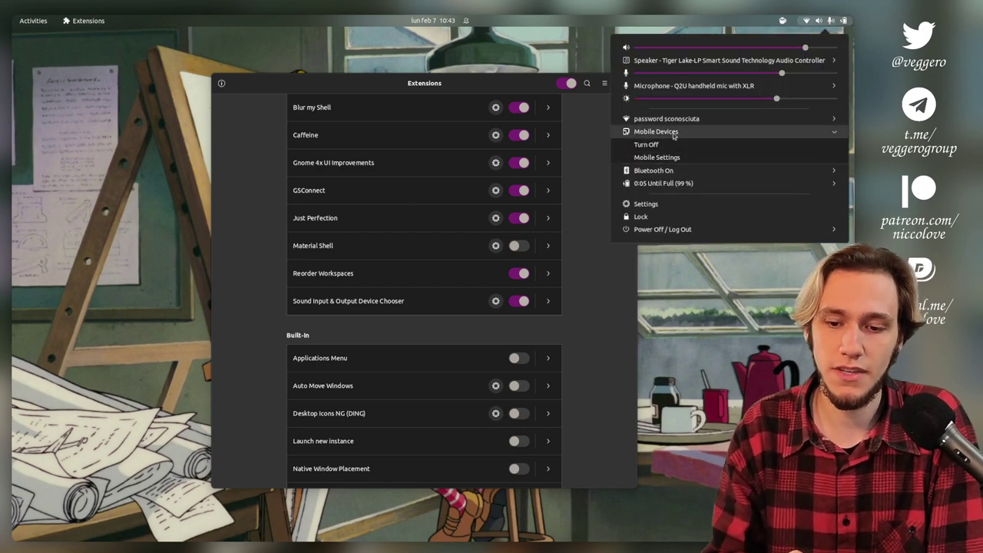
{"action": "left_click", "coordinate": [600, 186]}
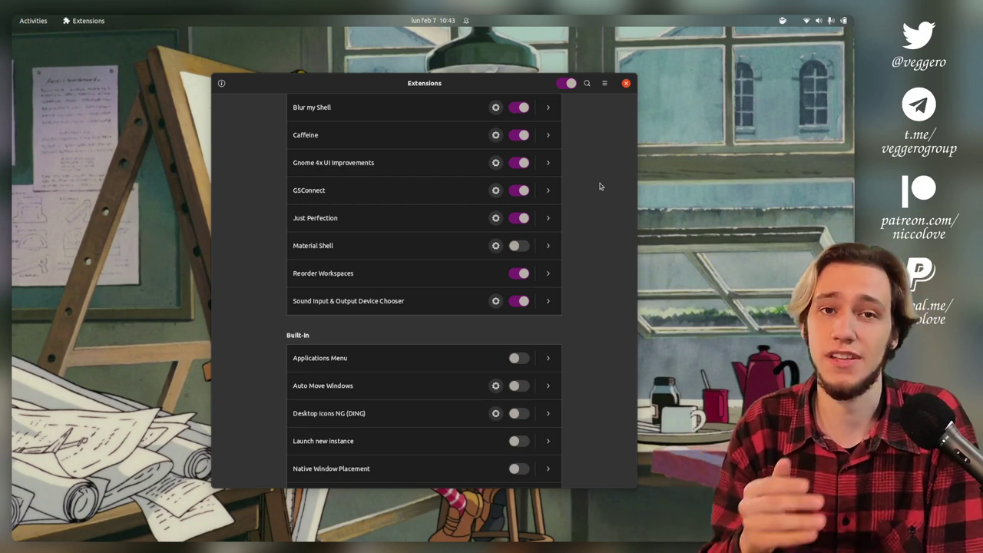
Step: Open the Just Perfection settings and switch the profile to Default and back to Custom
{"action": "left_click", "coordinate": [495, 220]}
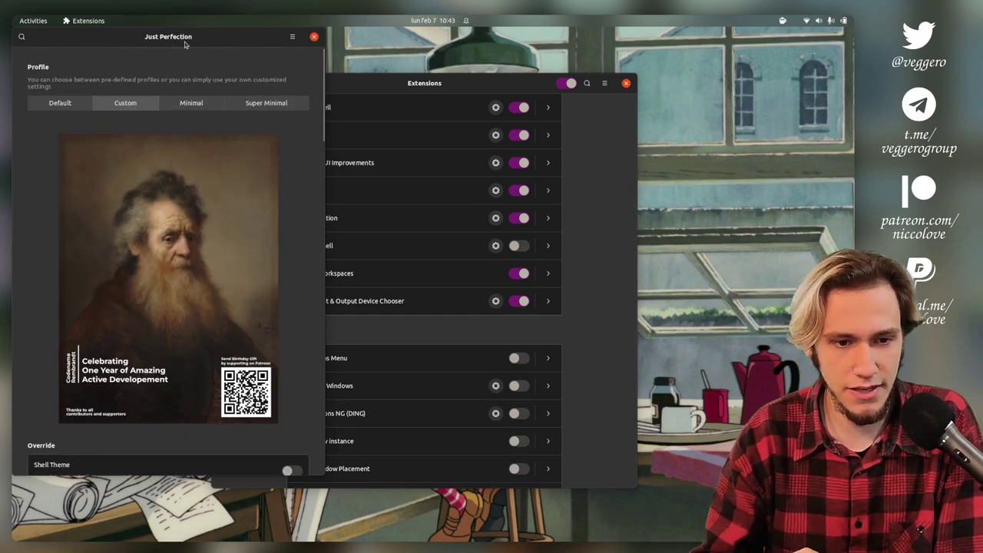
{"action": "left_click_drag", "start_coordinate": [185, 40], "coordinate": [344, 56]}
{"action": "left_click", "coordinate": [241, 120]}
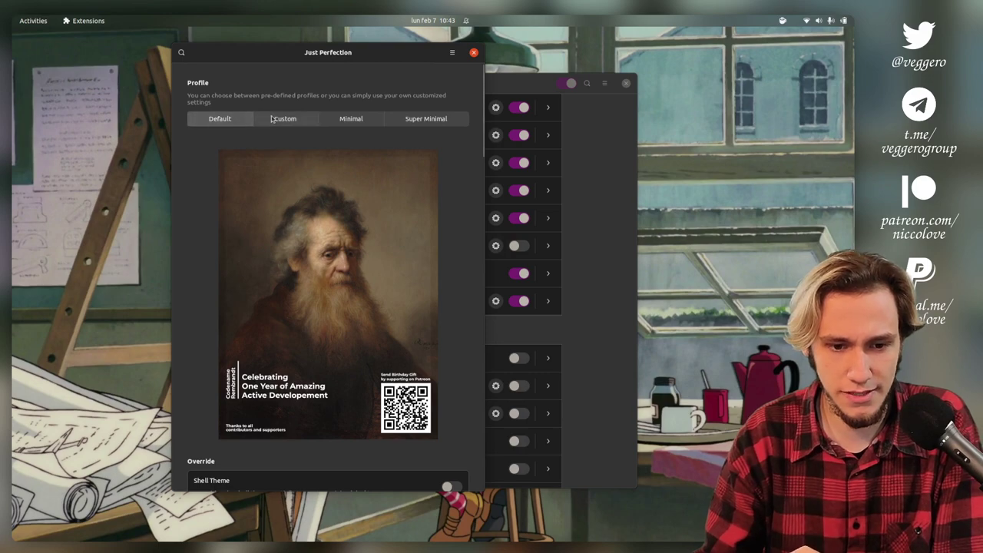
{"action": "left_click", "coordinate": [272, 121]}
Step: Browse through the Just Perfection preferences, return to the top, and close the window
{"action": "scroll", "coordinate": [279, 249], "scroll_direction": "down", "scroll_amount": 10}
{"action": "scroll", "coordinate": [280, 249], "scroll_direction": "down", "scroll_amount": 8}
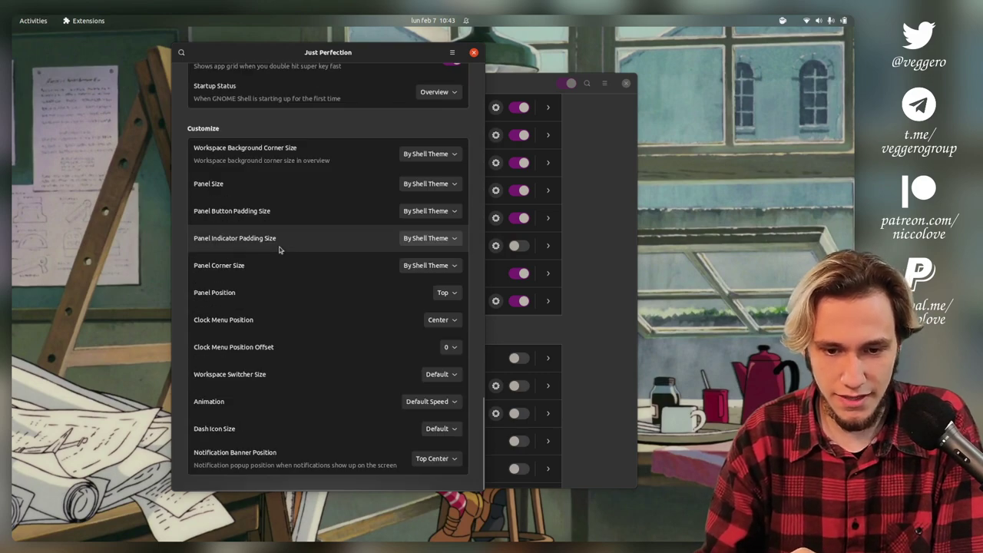
{"action": "scroll", "coordinate": [280, 249], "scroll_direction": "up", "scroll_amount": 3}
{"action": "scroll", "coordinate": [279, 249], "scroll_direction": "up", "scroll_amount": 5}
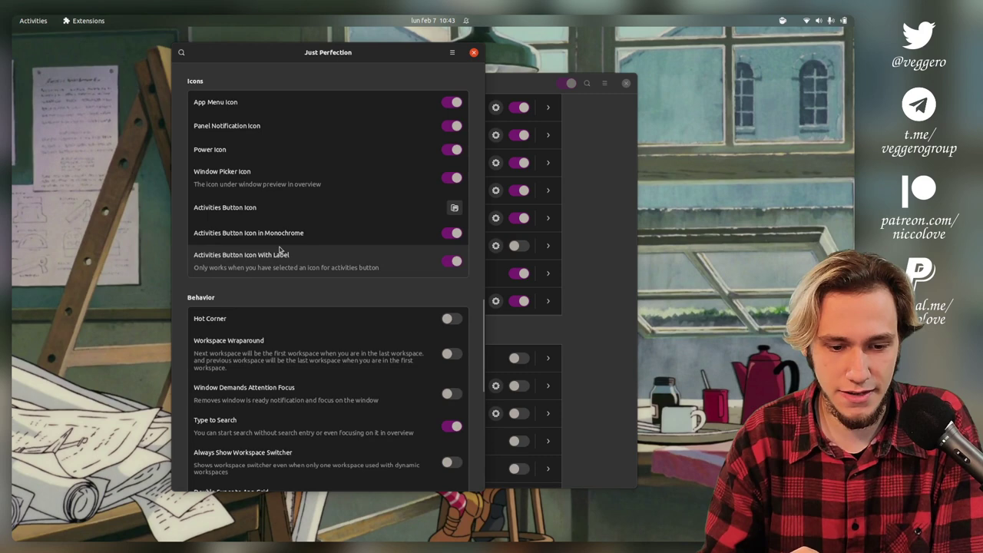
{"action": "scroll", "coordinate": [279, 248], "scroll_direction": "down", "scroll_amount": 4}
{"action": "scroll", "coordinate": [280, 249], "scroll_direction": "down", "scroll_amount": 1}
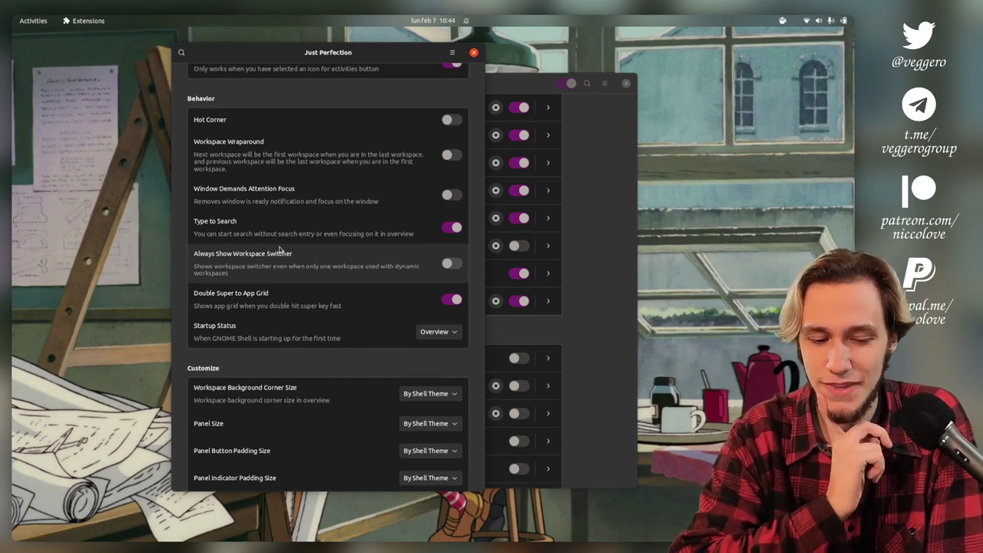
{"action": "scroll", "coordinate": [280, 249], "scroll_direction": "up", "scroll_amount": 9}
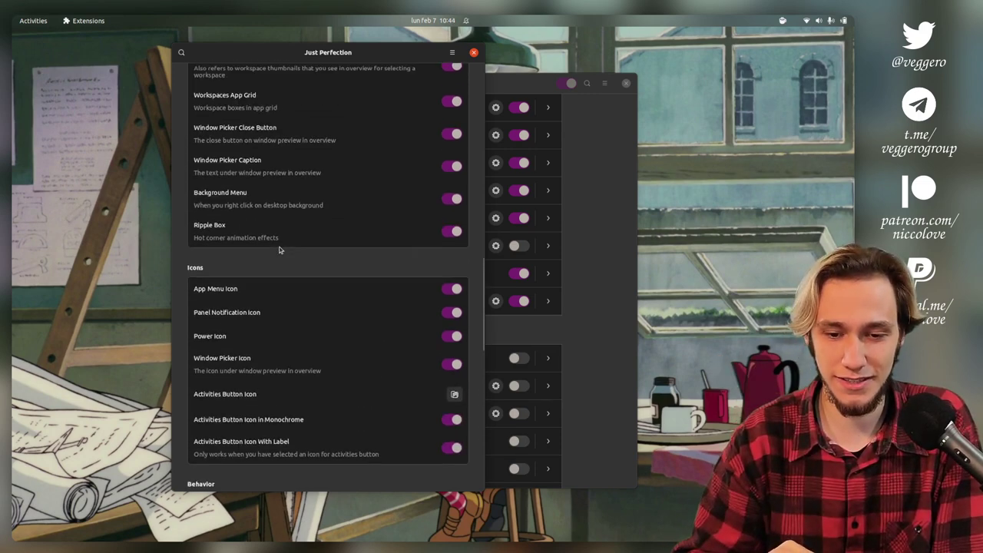
{"action": "scroll", "coordinate": [279, 248], "scroll_direction": "up", "scroll_amount": 10}
{"action": "left_click", "coordinate": [474, 52]}
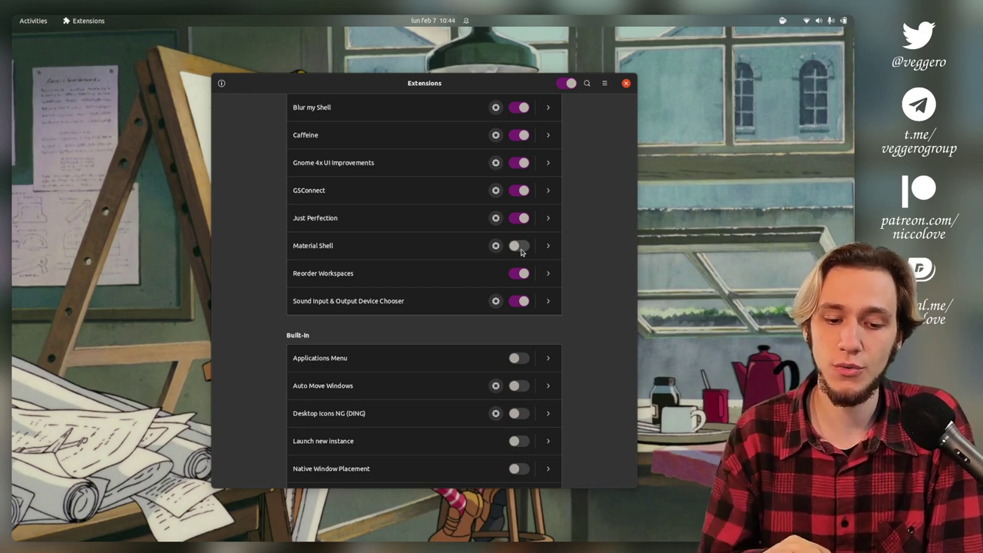
Step: Open and close Material Shell's settings, then expand its details showing version 18
{"action": "left_click", "coordinate": [495, 246]}
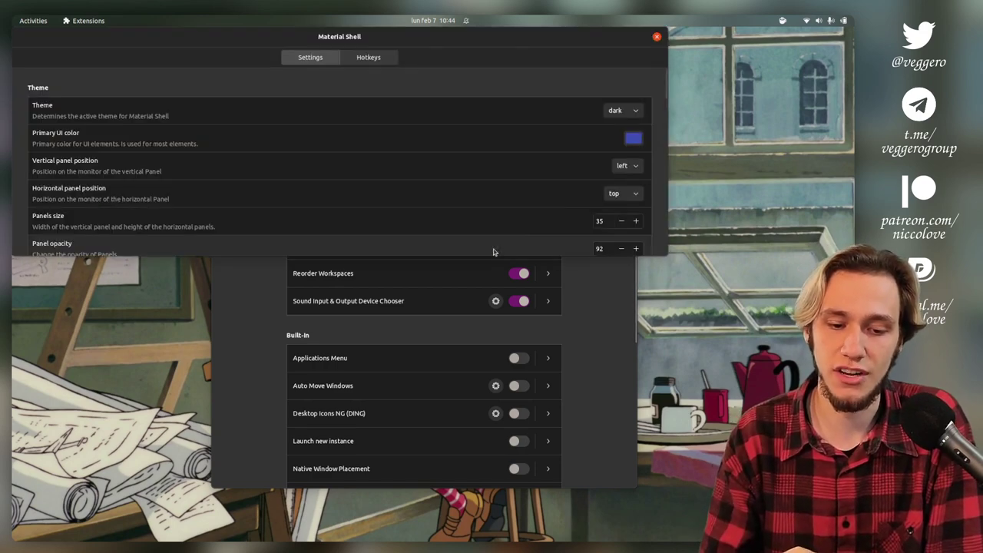
{"action": "left_click", "coordinate": [656, 38]}
{"action": "left_click", "coordinate": [549, 246]}
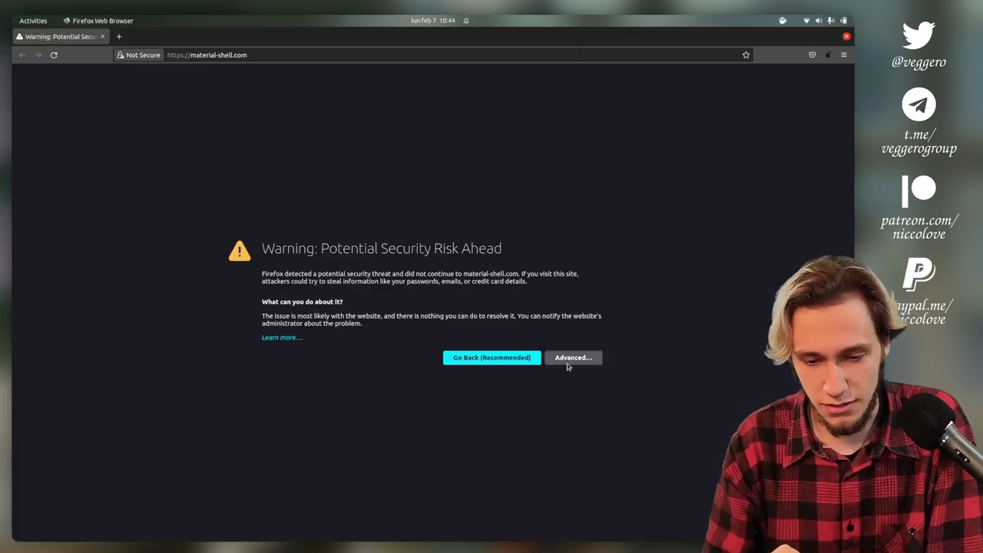
Step: Bypass the Firefox security warning for material-shell.com, then close the browser
{"action": "left_click", "coordinate": [568, 367]}
{"action": "left_click", "coordinate": [527, 489]}
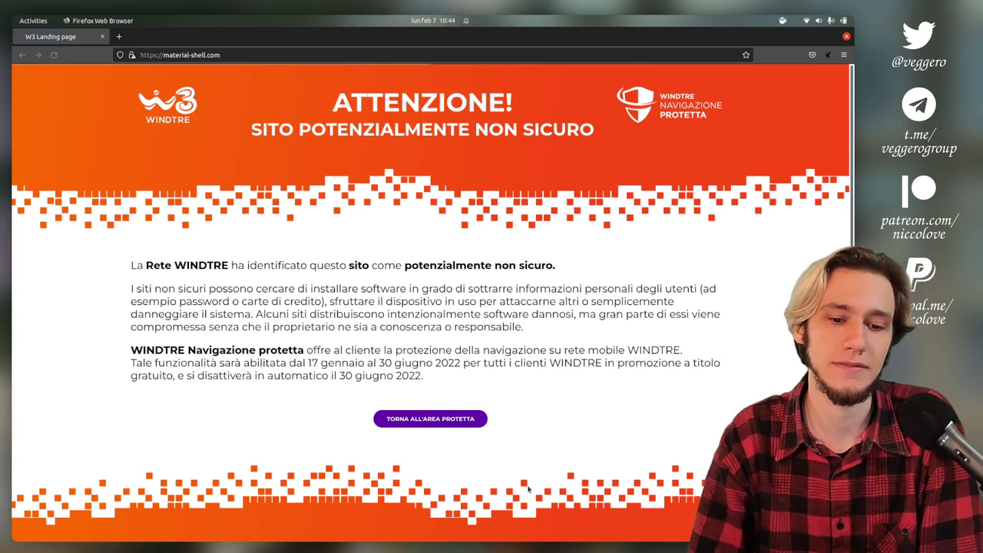
{"action": "left_click", "coordinate": [846, 36]}
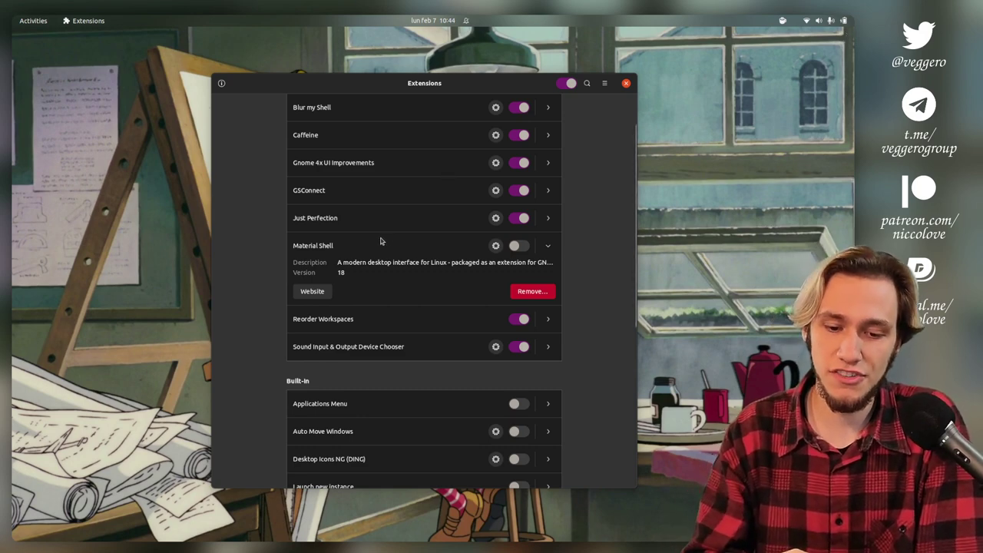
Step: Collapse Material Shell's details and expand Reorder Workspaces to show its description
{"action": "left_click", "coordinate": [549, 246]}
{"action": "left_click", "coordinate": [545, 274]}
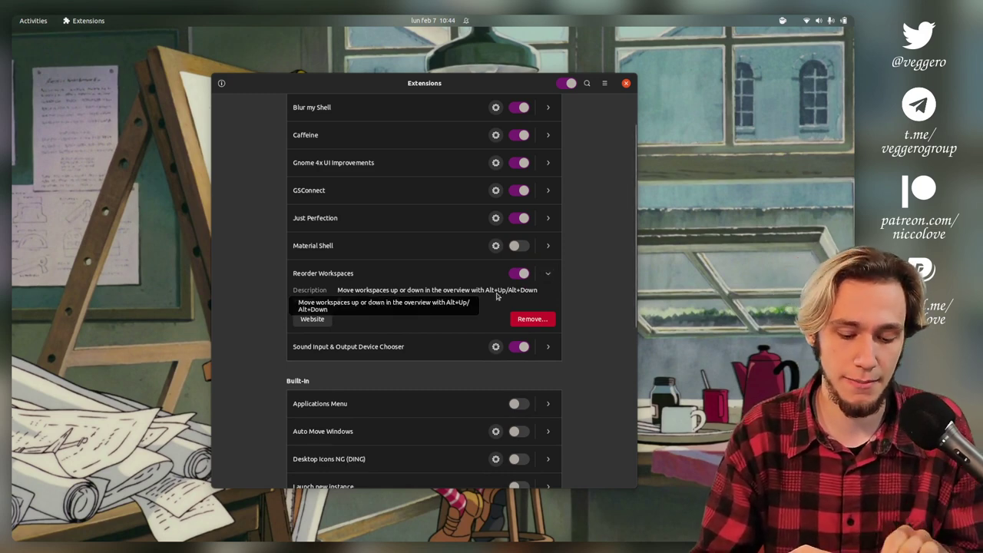
Step: Open Files on the empty third workspace and move that workspace up to second place
{"action": "key", "text": "super"}
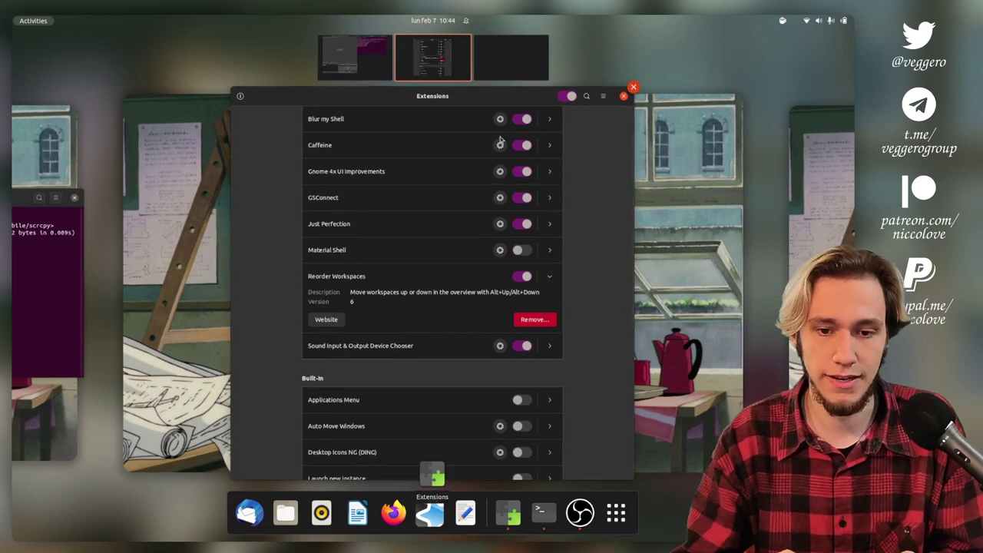
{"action": "left_click", "coordinate": [502, 58]}
{"action": "left_click", "coordinate": [285, 512]}
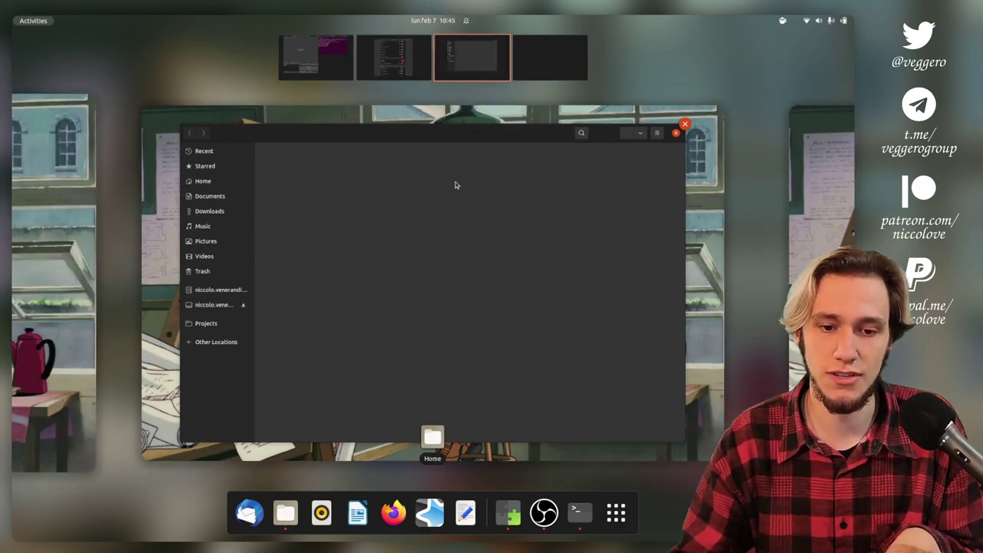
{"action": "key", "text": "super+shift+Page_Up"}
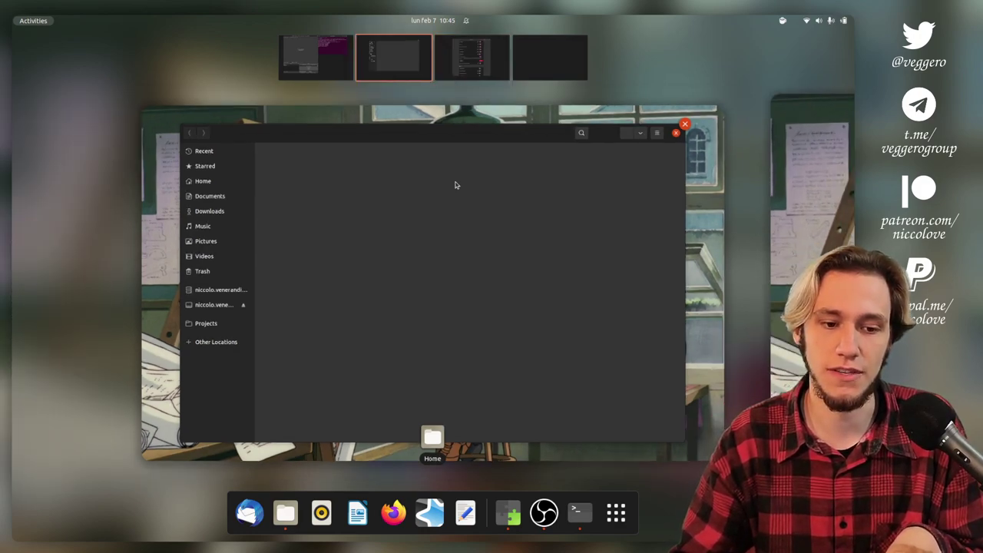
{"action": "left_click", "coordinate": [350, 72]}
{"action": "key", "text": "alt+Tab"}
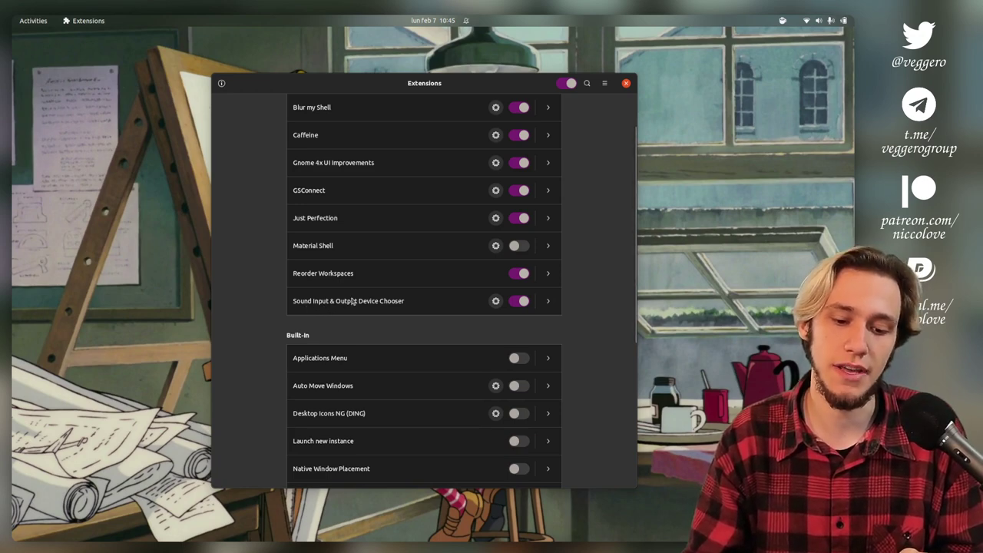
{"action": "left_click", "coordinate": [825, 20]}
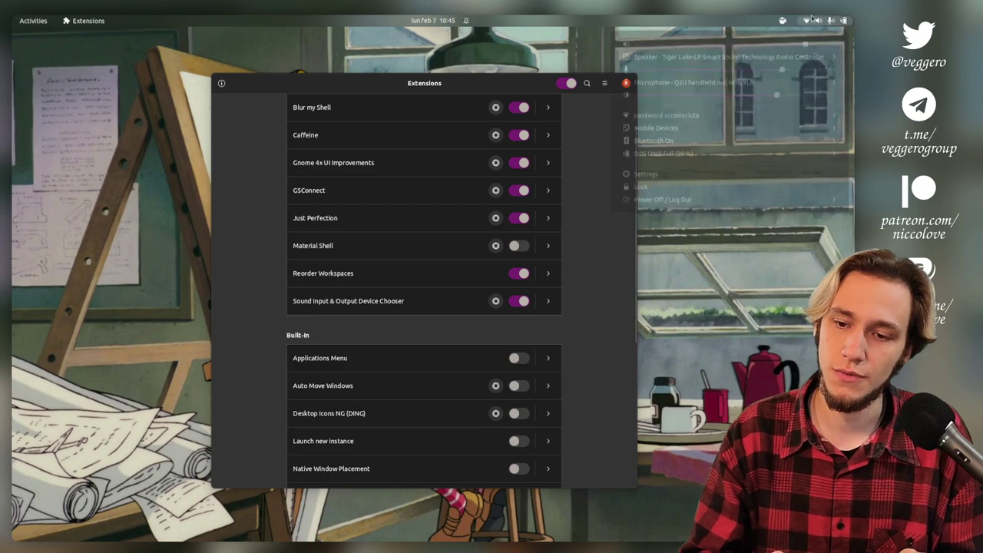
{"action": "left_click", "coordinate": [740, 62]}
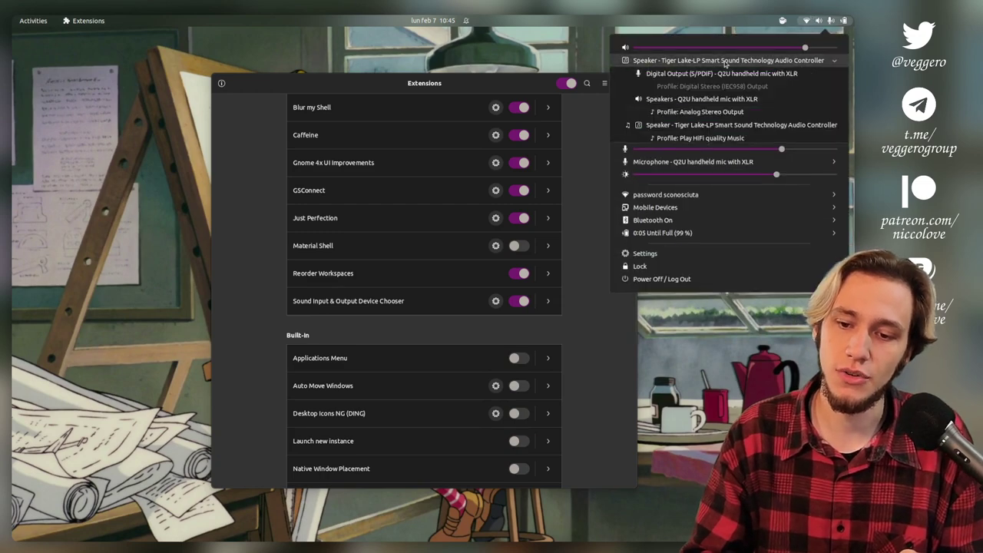
{"action": "left_click", "coordinate": [701, 162]}
{"action": "left_click", "coordinate": [675, 61]}
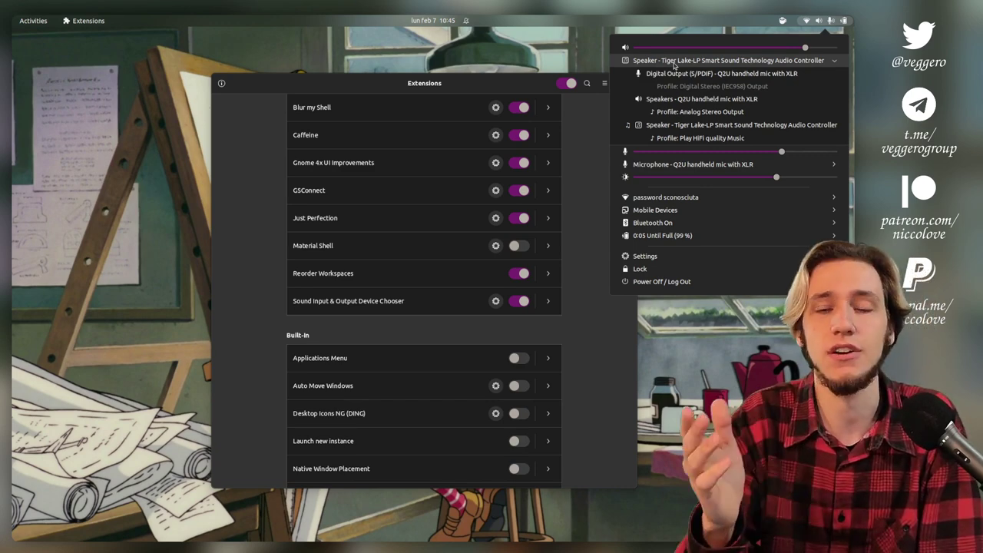
{"action": "left_click", "coordinate": [672, 164]}
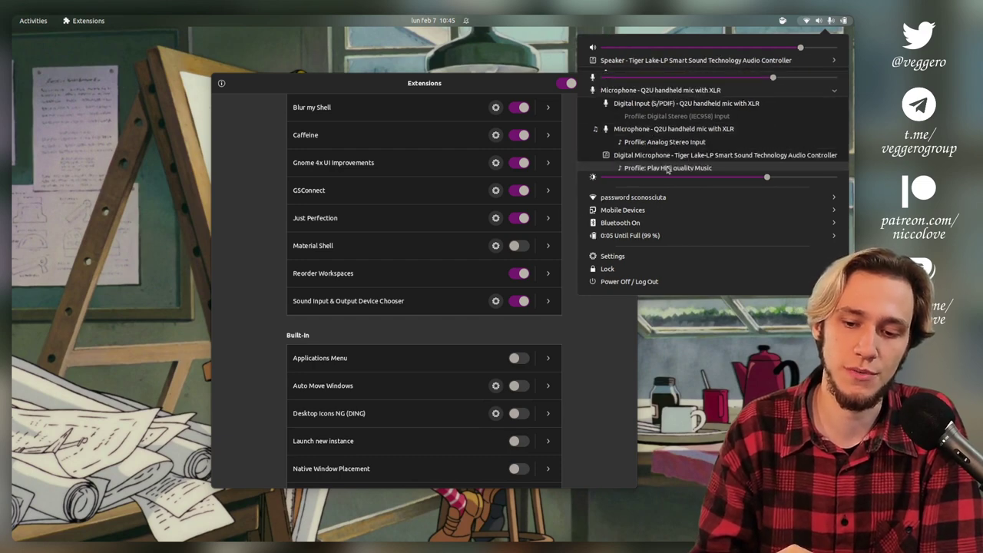
{"action": "left_click", "coordinate": [659, 61]}
{"action": "left_click", "coordinate": [819, 22]}
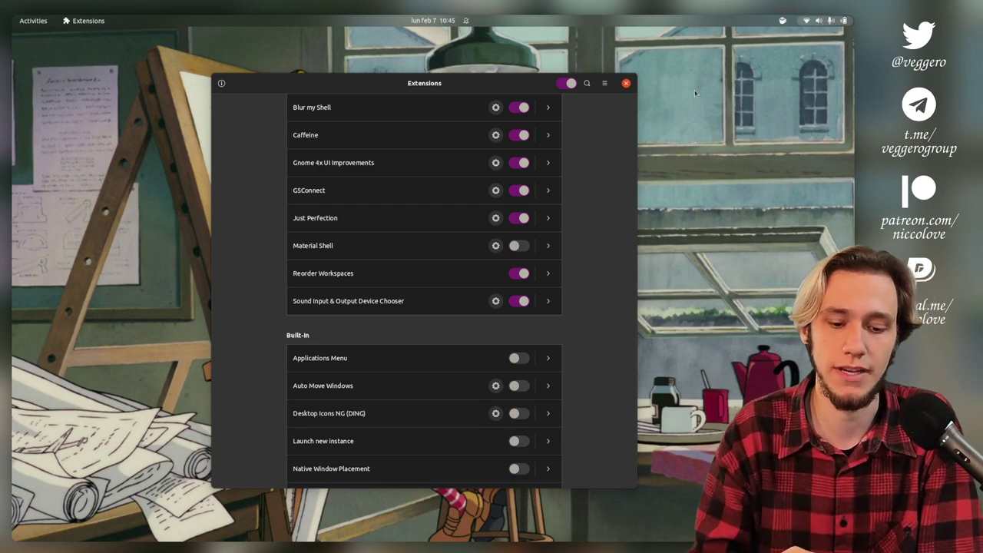
{"action": "scroll", "coordinate": [594, 273], "scroll_direction": "down", "scroll_amount": 5}
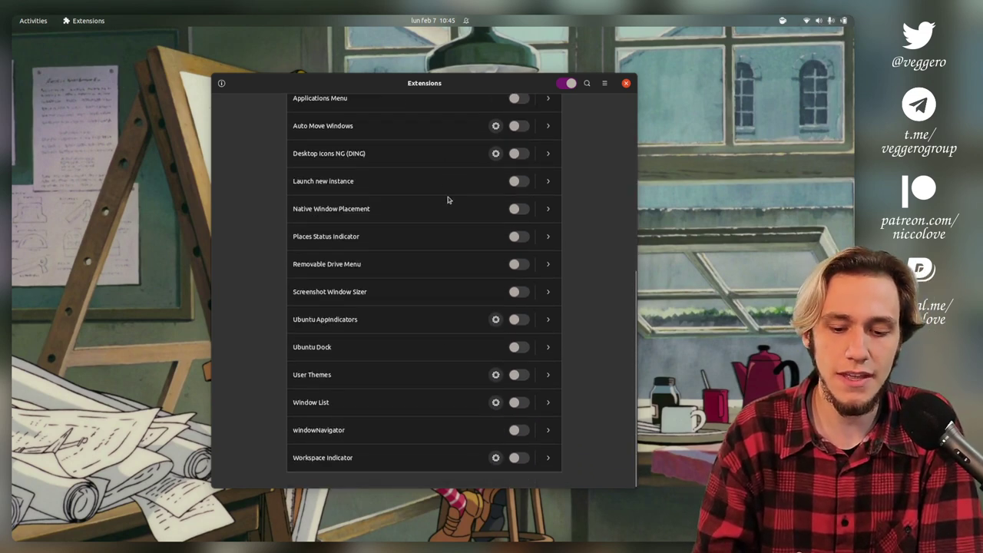
{"action": "left_click", "coordinate": [519, 346]}
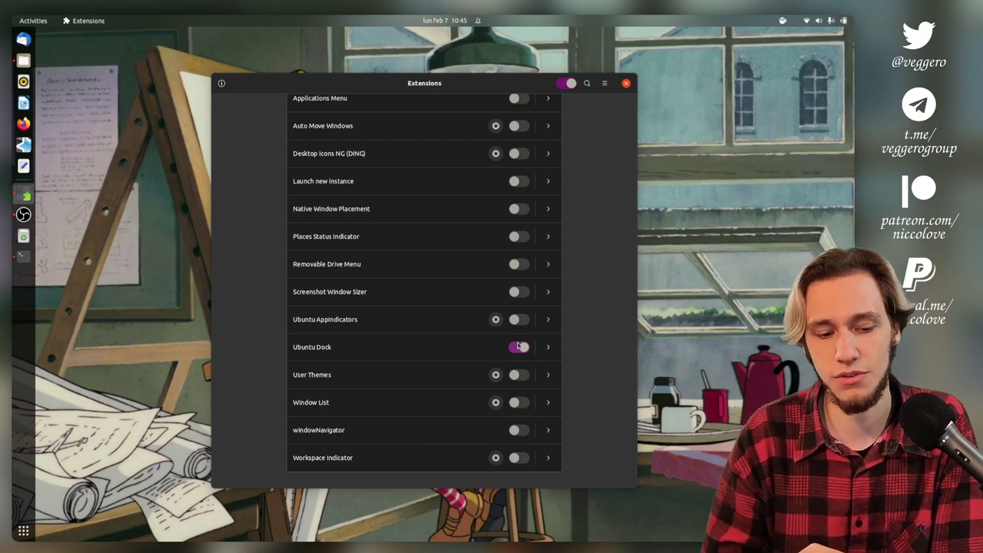
{"action": "left_click", "coordinate": [518, 346]}
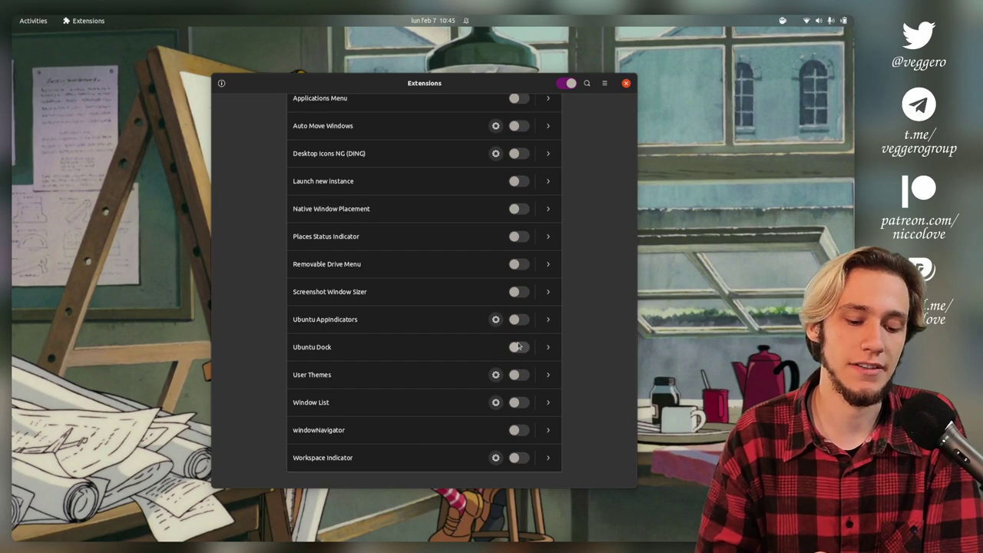
{"action": "key", "text": "super"}
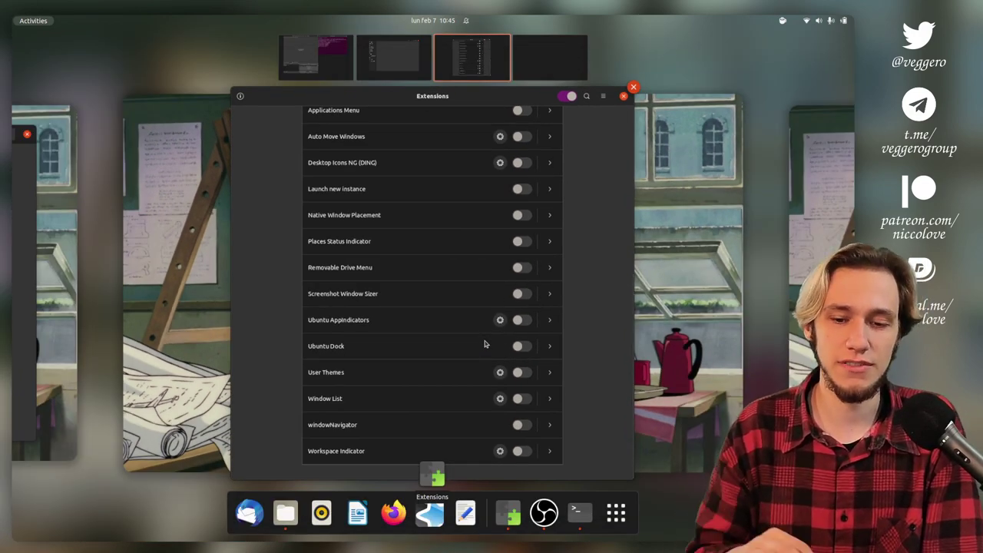
{"action": "left_click", "coordinate": [483, 344]}
{"action": "scroll", "coordinate": [486, 343], "scroll_direction": "up", "scroll_amount": 10}
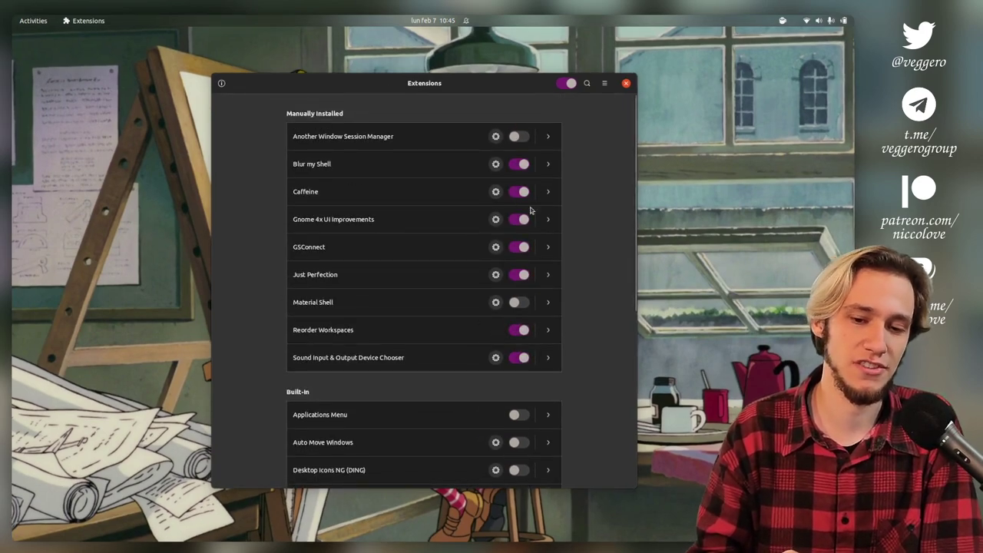
{"action": "scroll", "coordinate": [554, 351], "scroll_direction": "down", "scroll_amount": 8}
{"action": "key", "text": "super"}
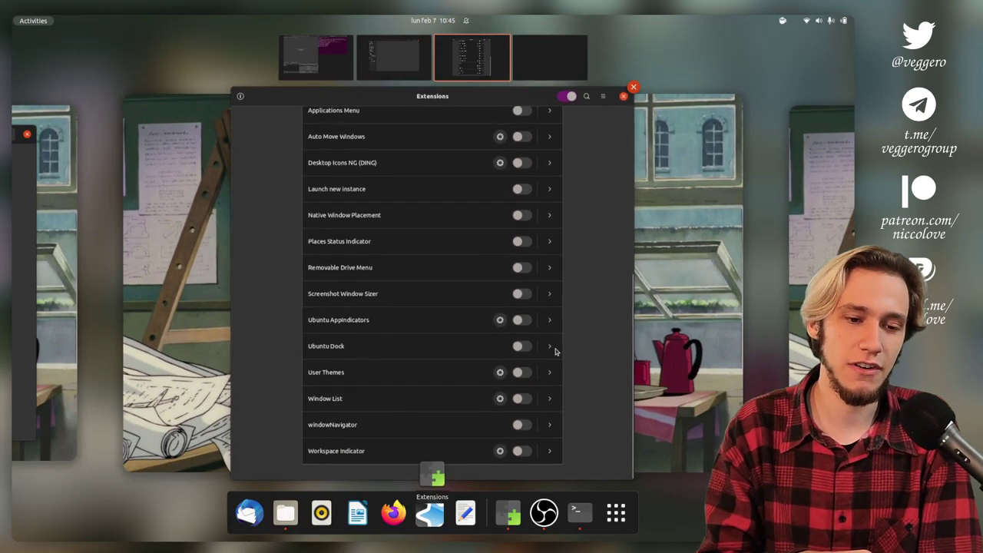
{"action": "left_click", "coordinate": [556, 351]}
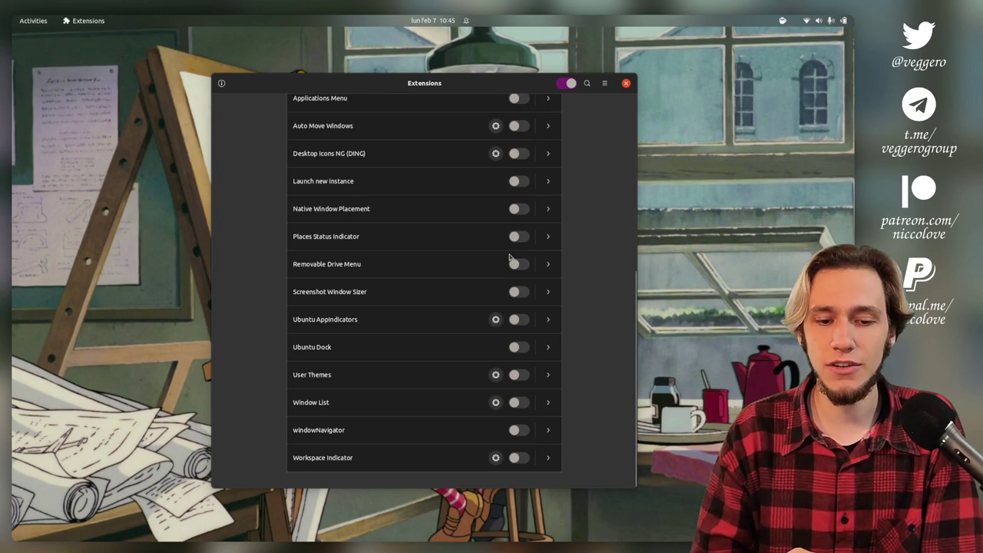
{"action": "left_click", "coordinate": [519, 347]}
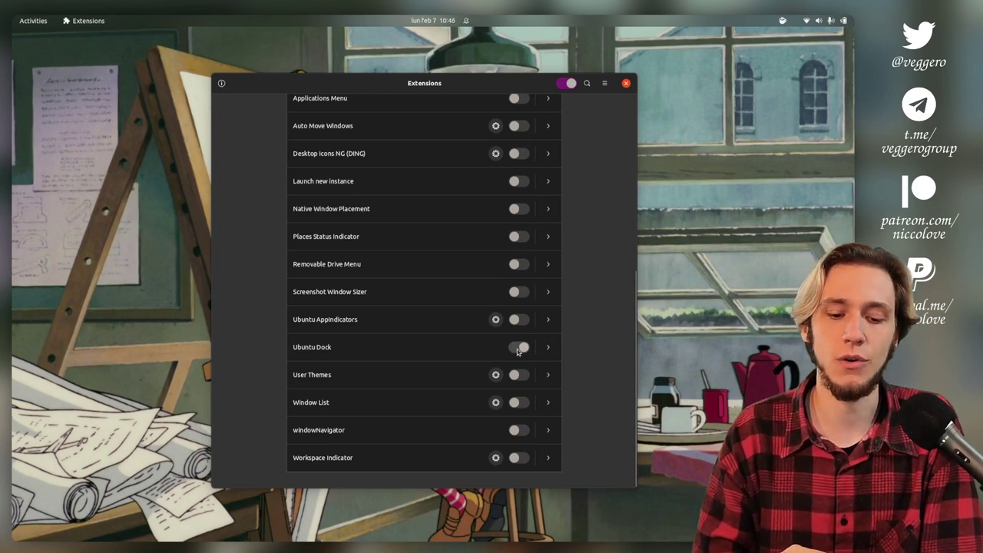
{"action": "left_click", "coordinate": [519, 347]}
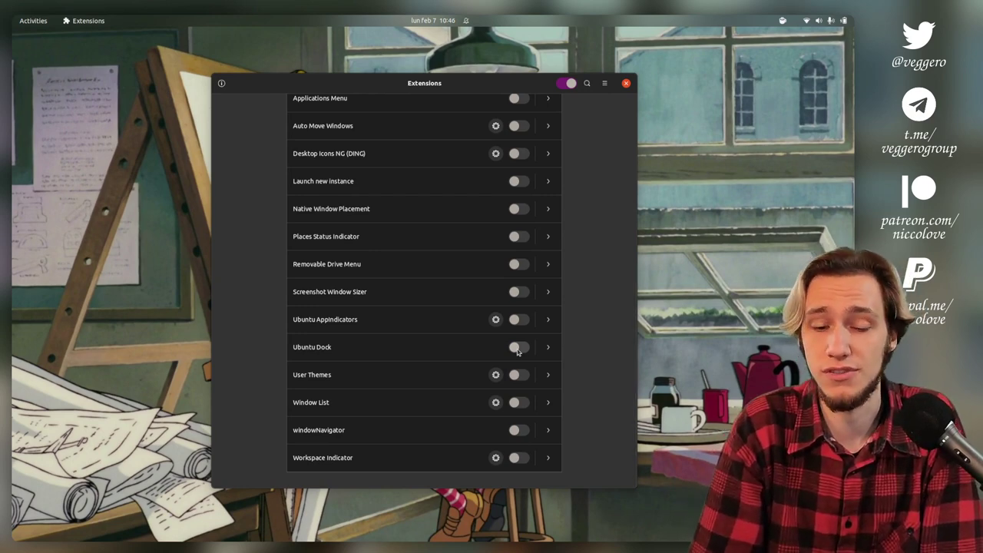
{"action": "scroll", "coordinate": [432, 281], "scroll_direction": "up", "scroll_amount": 8}
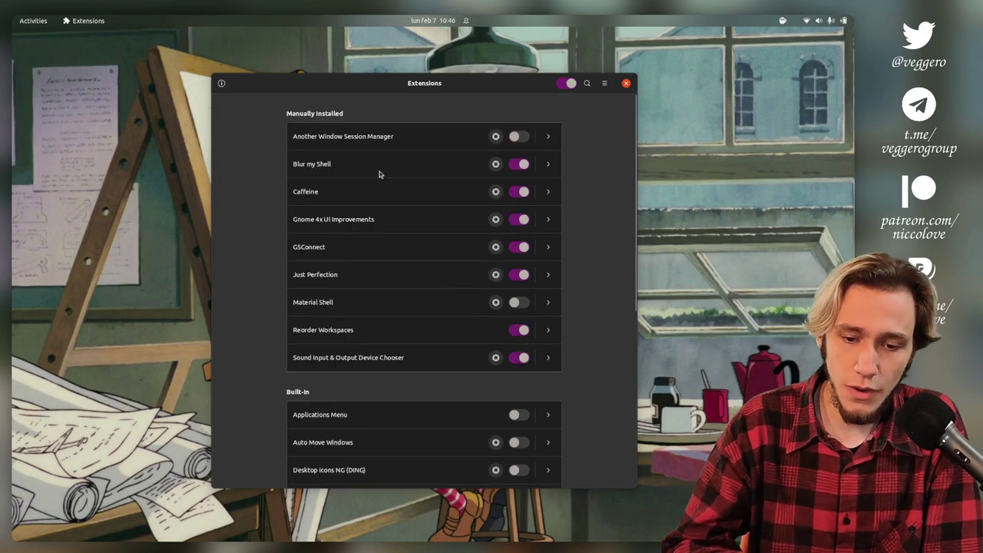